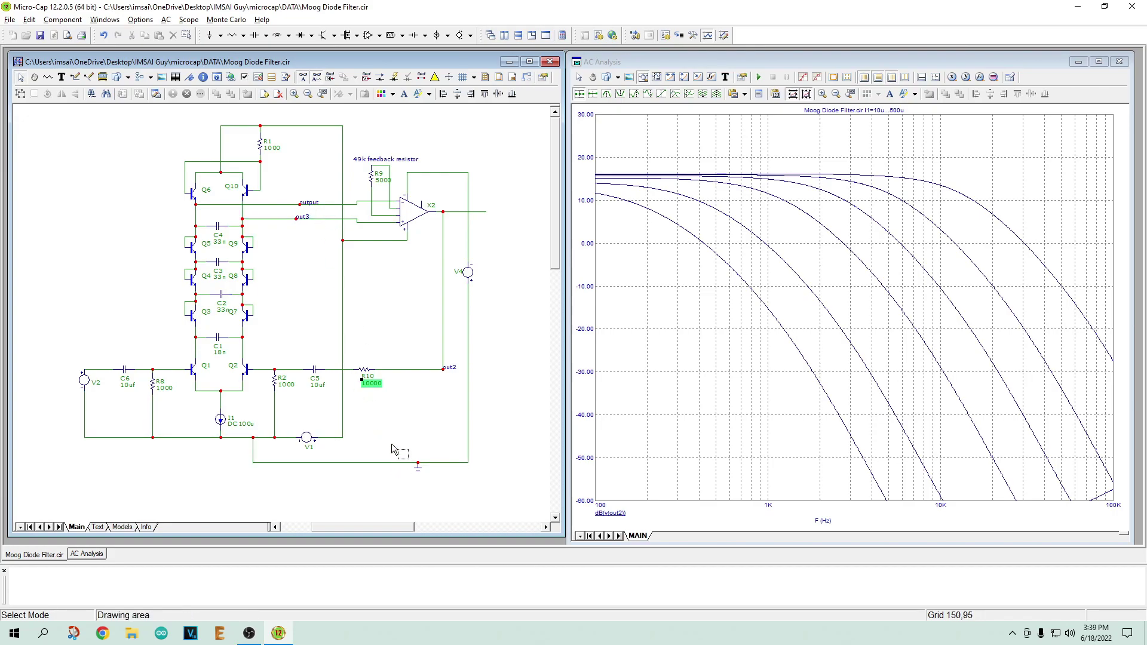
# Step: Lower R10 to 5000, then 2000, then 1500, rerunning the AC analysis each time
pyautogui.doubleClick(376, 386)
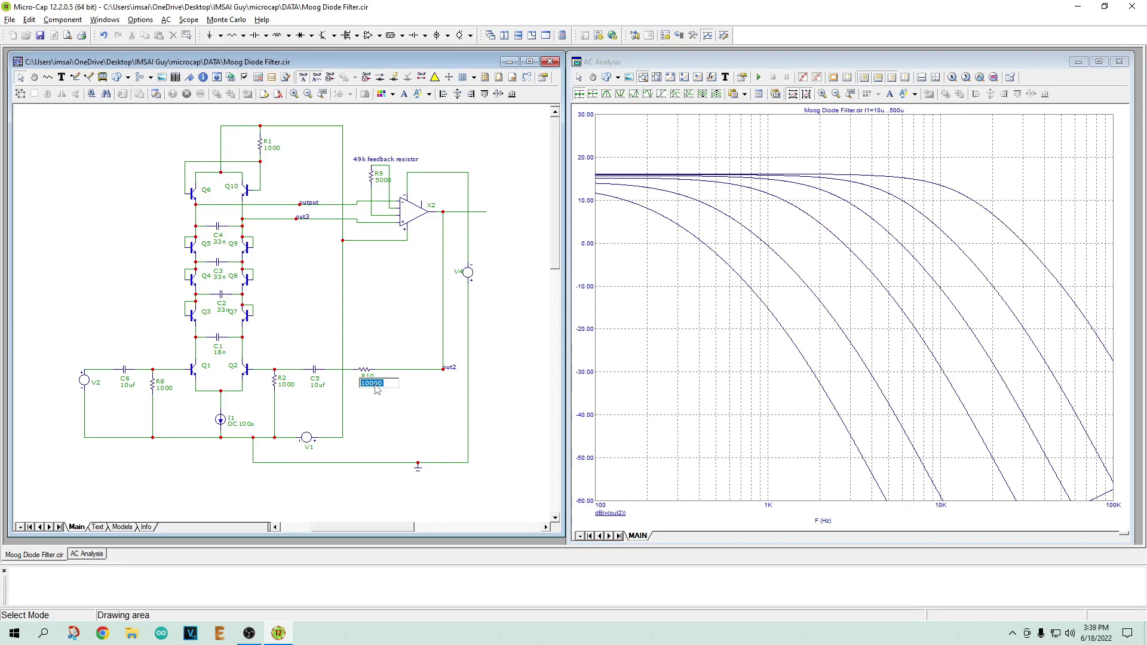
pyautogui.write('5000')
pyautogui.press('Return')
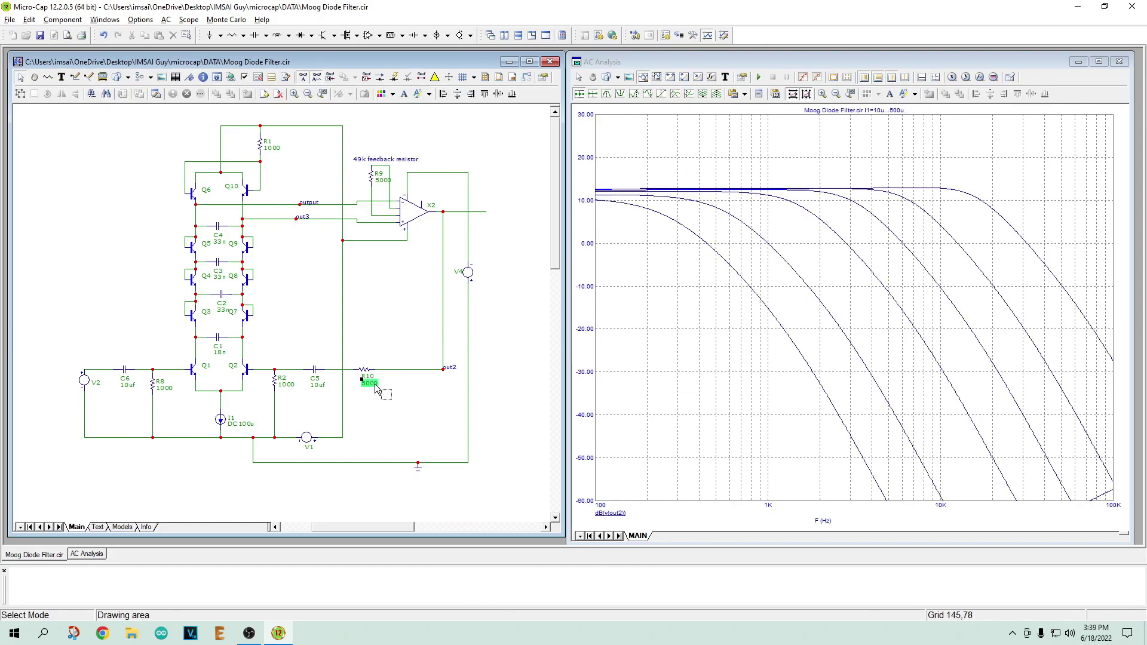
pyautogui.doubleClick(376, 387)
pyautogui.write('2')
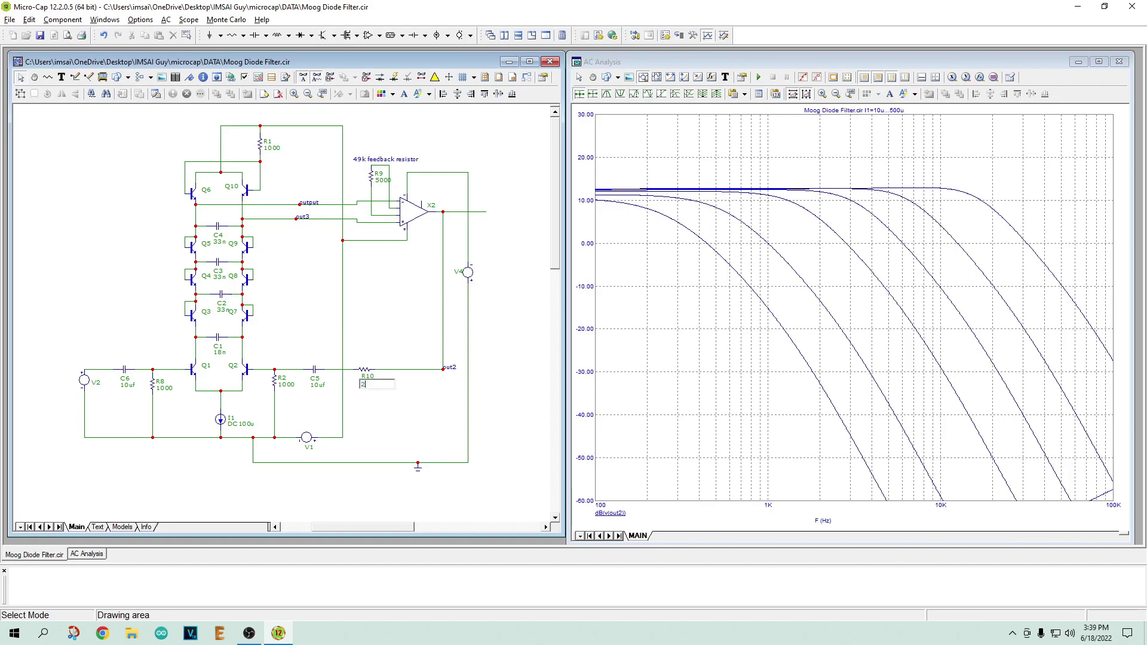
pyautogui.write('000')
pyautogui.press('Return')
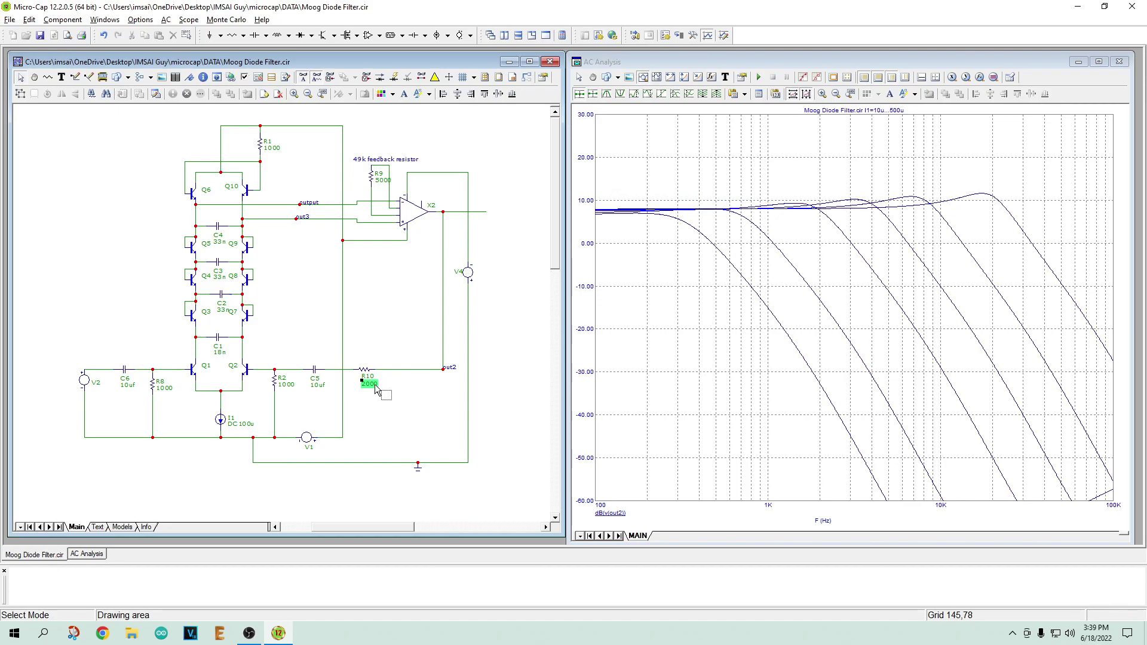
pyautogui.doubleClick(371, 387)
pyautogui.write('1500')
pyautogui.press('Return')
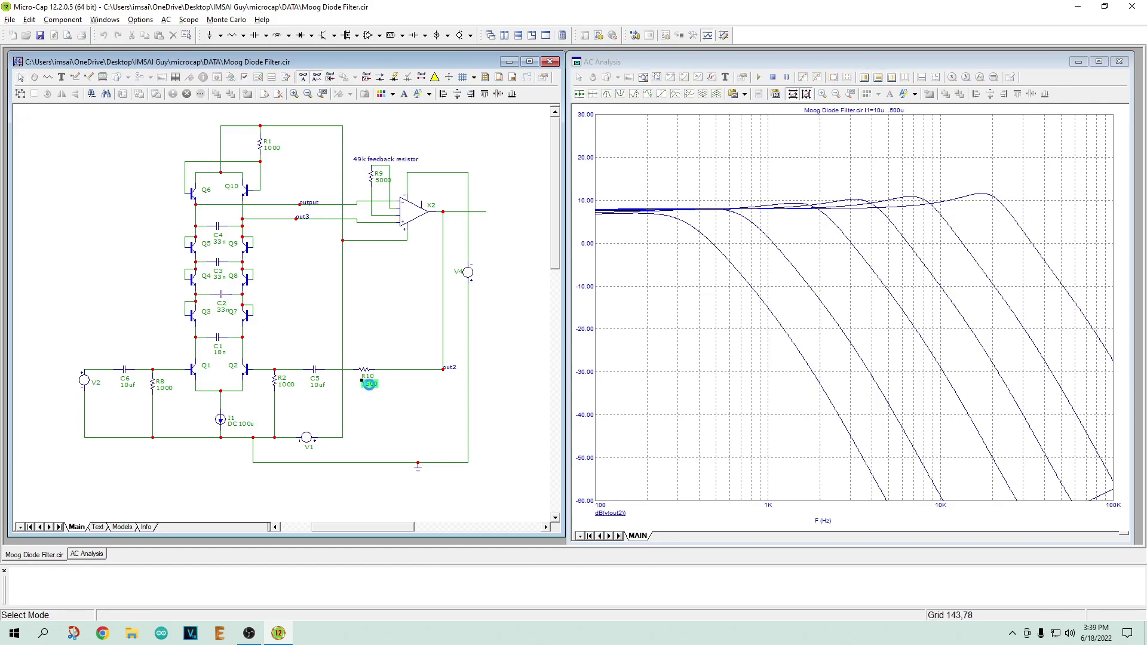
# Step: Drop R10 further to 1000 and then 100, so the curves show sharp resonant peaks
pyautogui.doubleClick(371, 386)
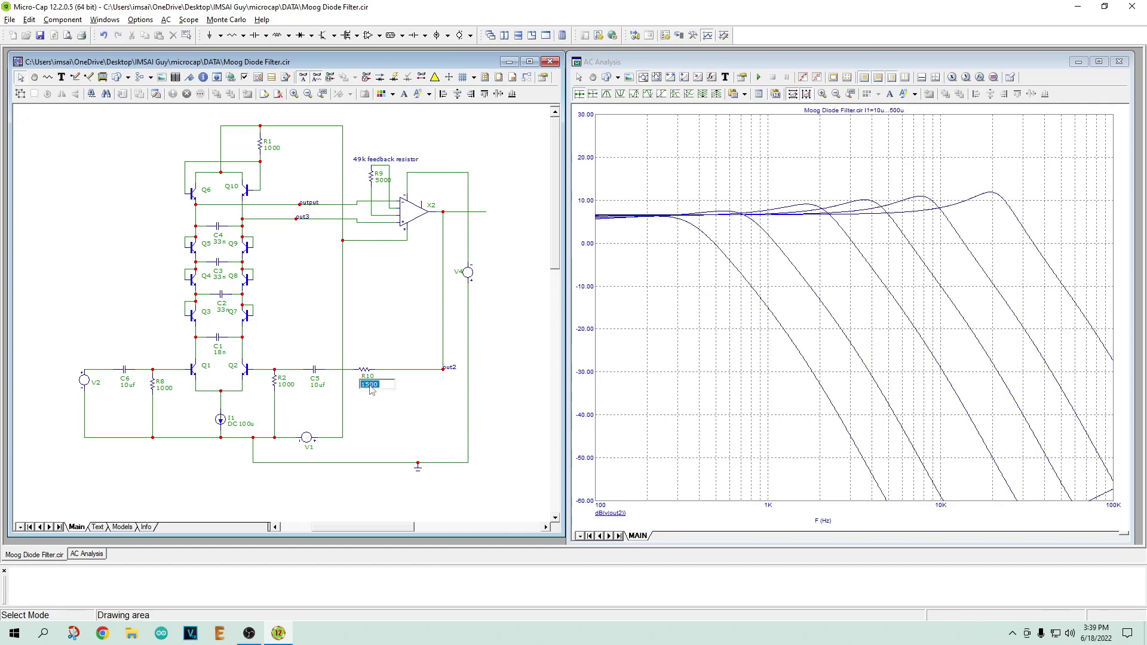
pyautogui.write('1000')
pyautogui.press('Return')
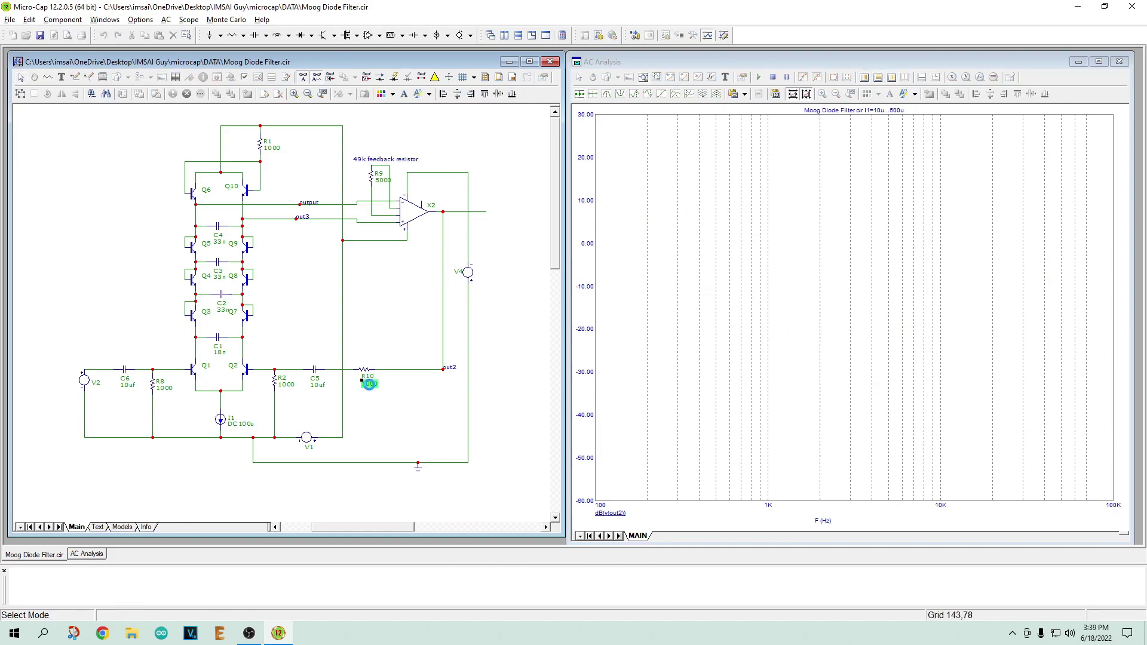
pyautogui.doubleClick(370, 387)
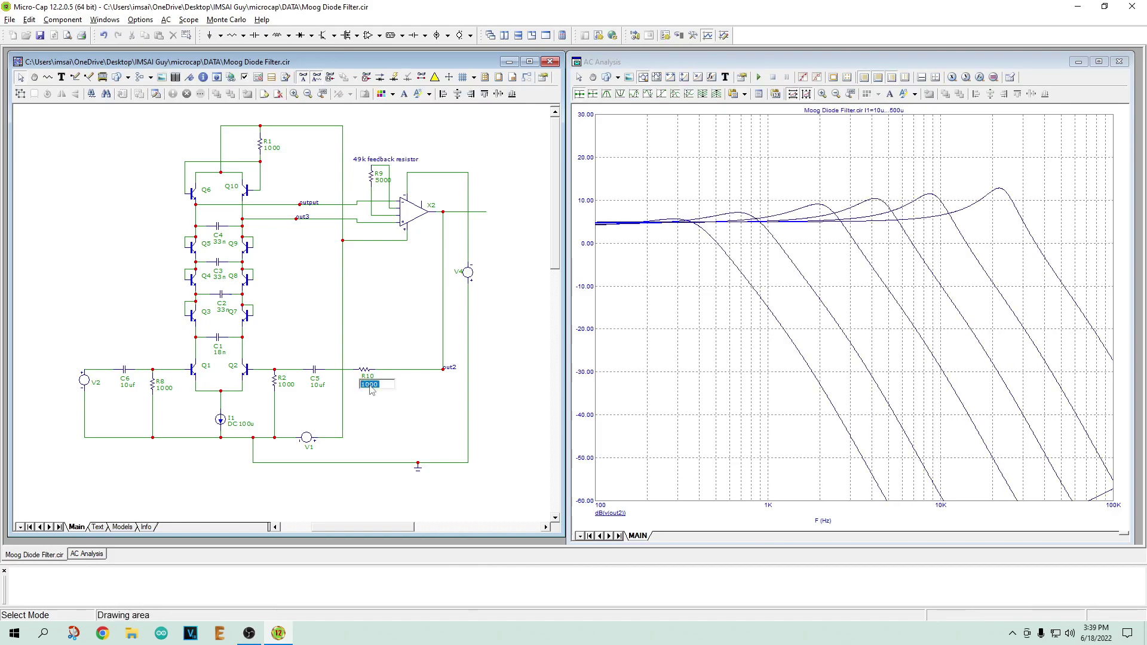
pyautogui.write('100')
pyautogui.press('Return')
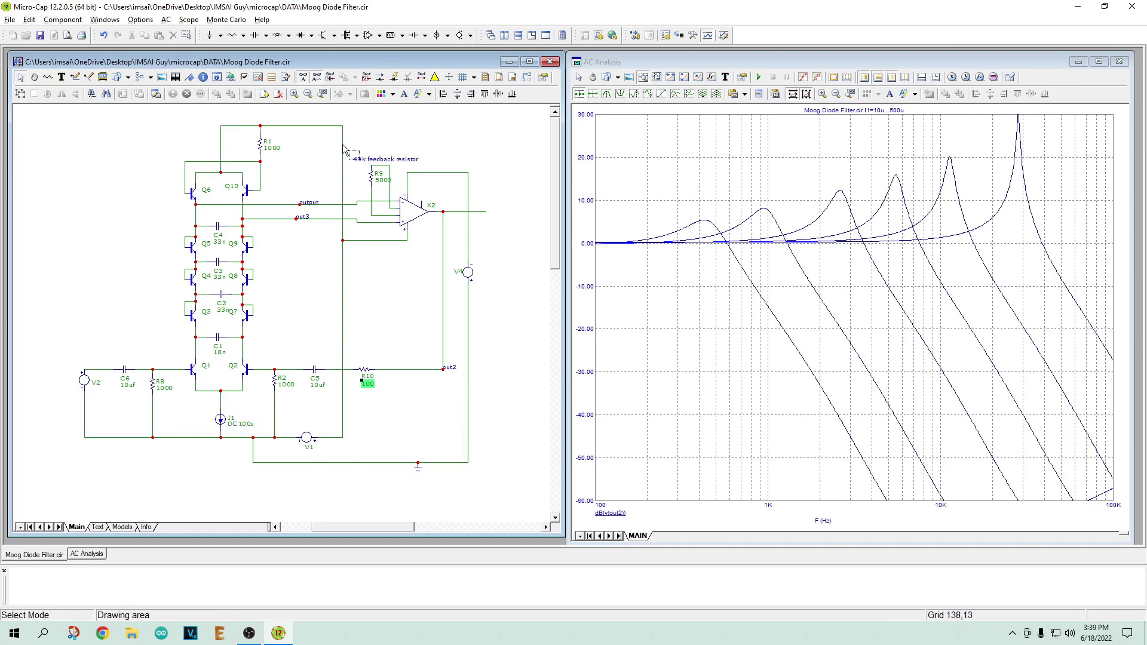
# Step: Turn on AC stepping for R10 from 100 to 2000 in steps of 100, then rerun the analysis
pyautogui.click(166, 20)
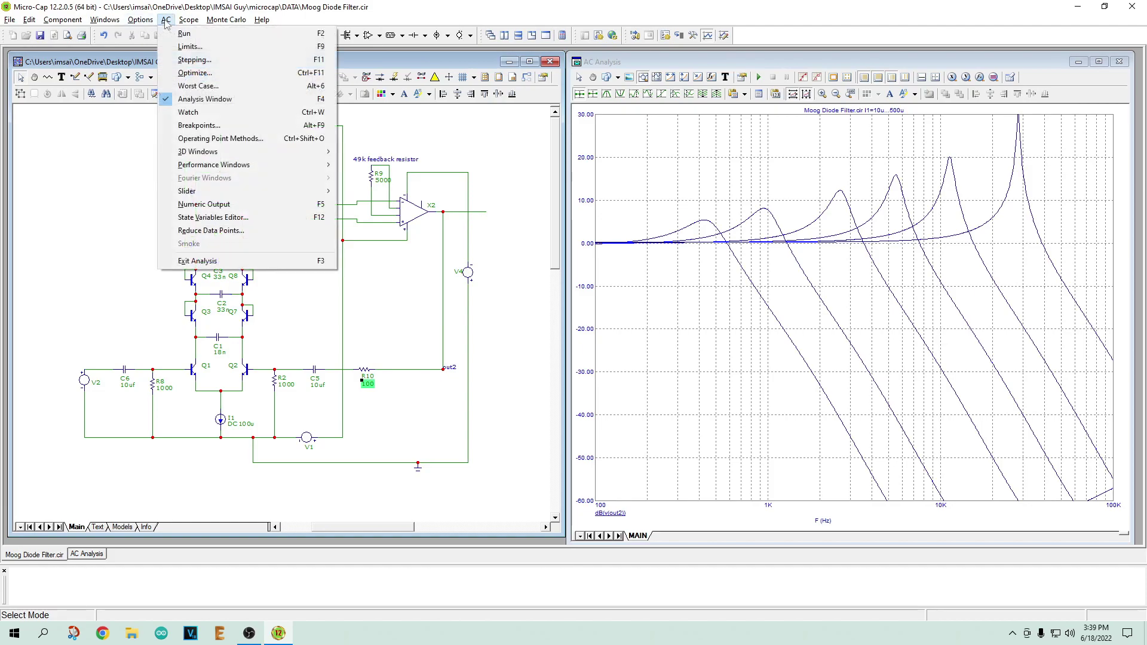
pyautogui.click(182, 61)
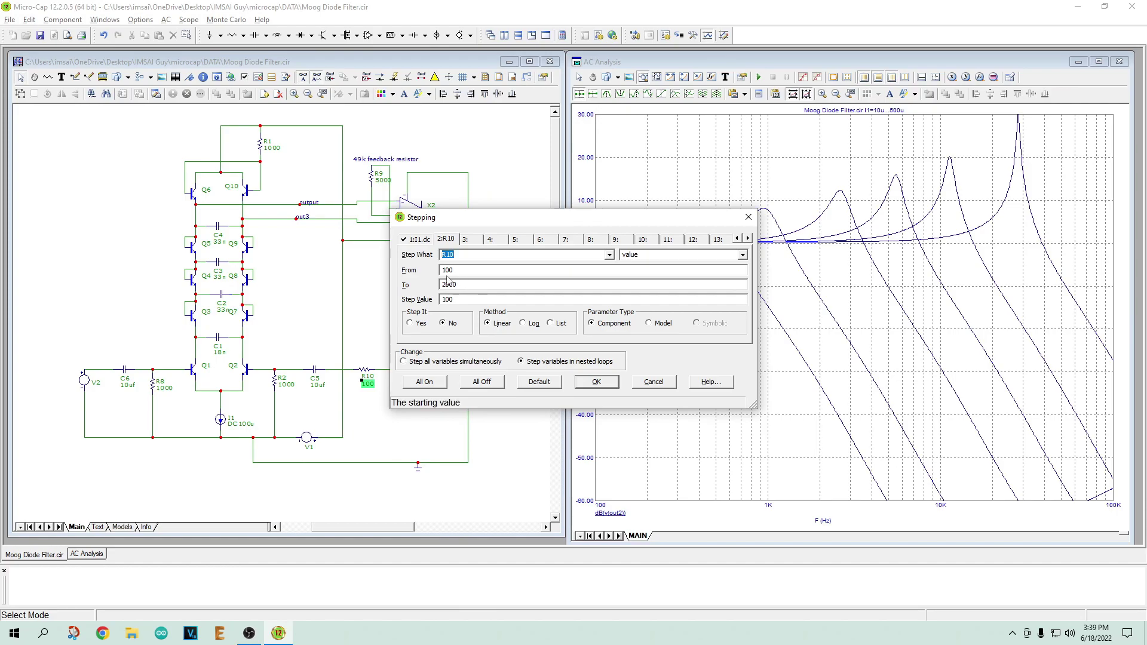
pyautogui.click(420, 239)
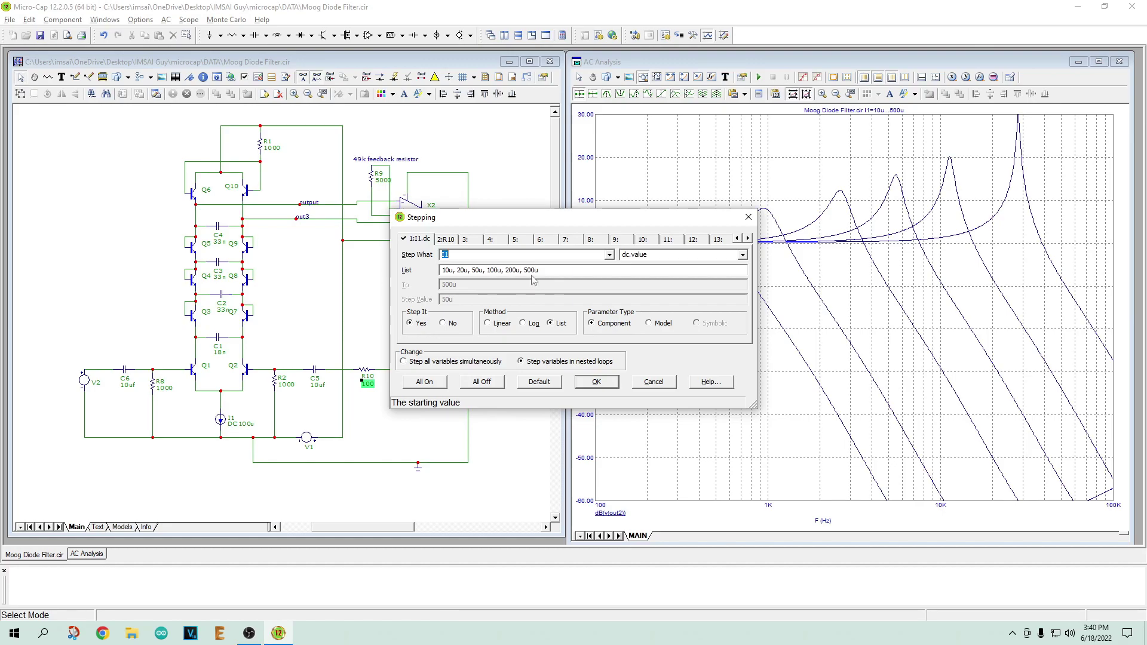
pyautogui.click(447, 240)
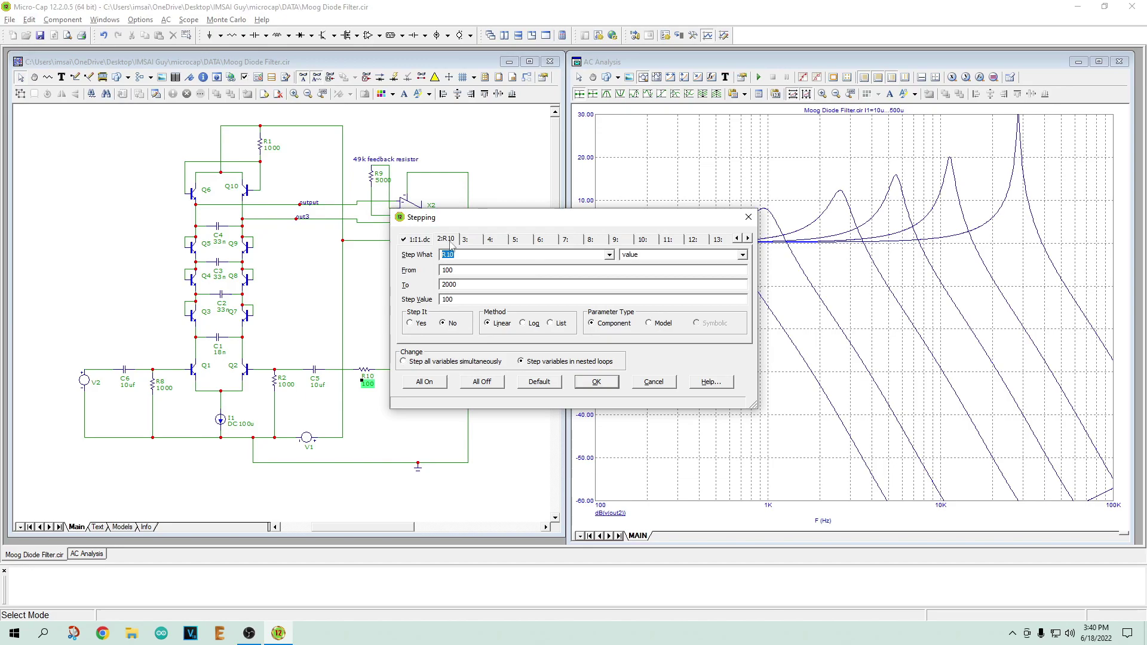
pyautogui.click(420, 324)
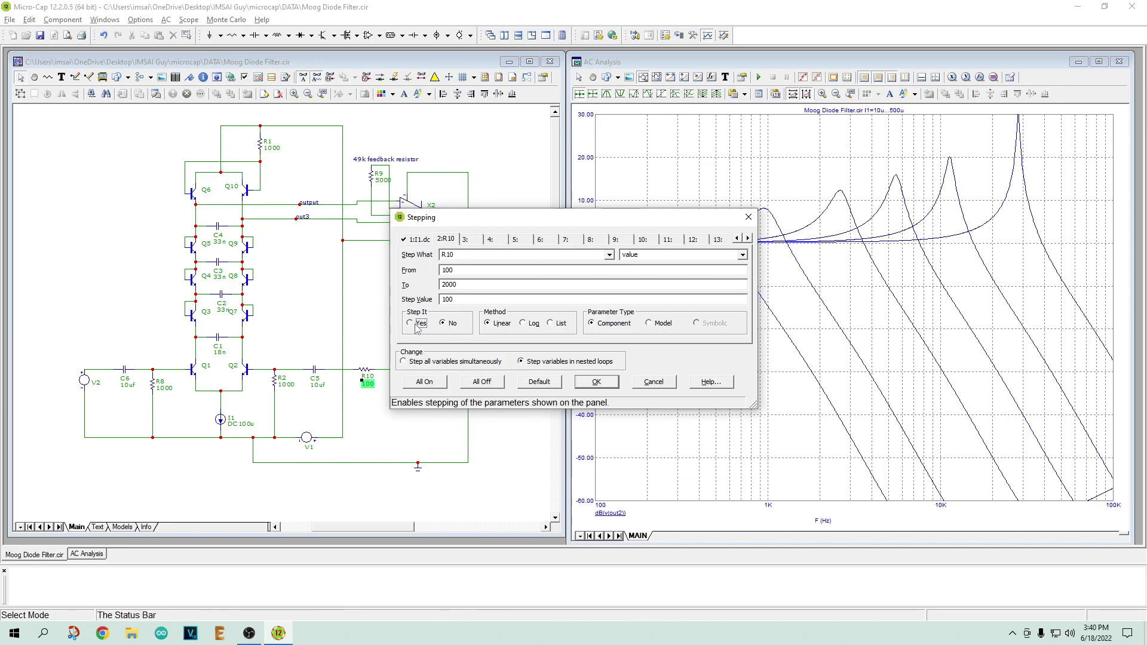
pyautogui.click(596, 382)
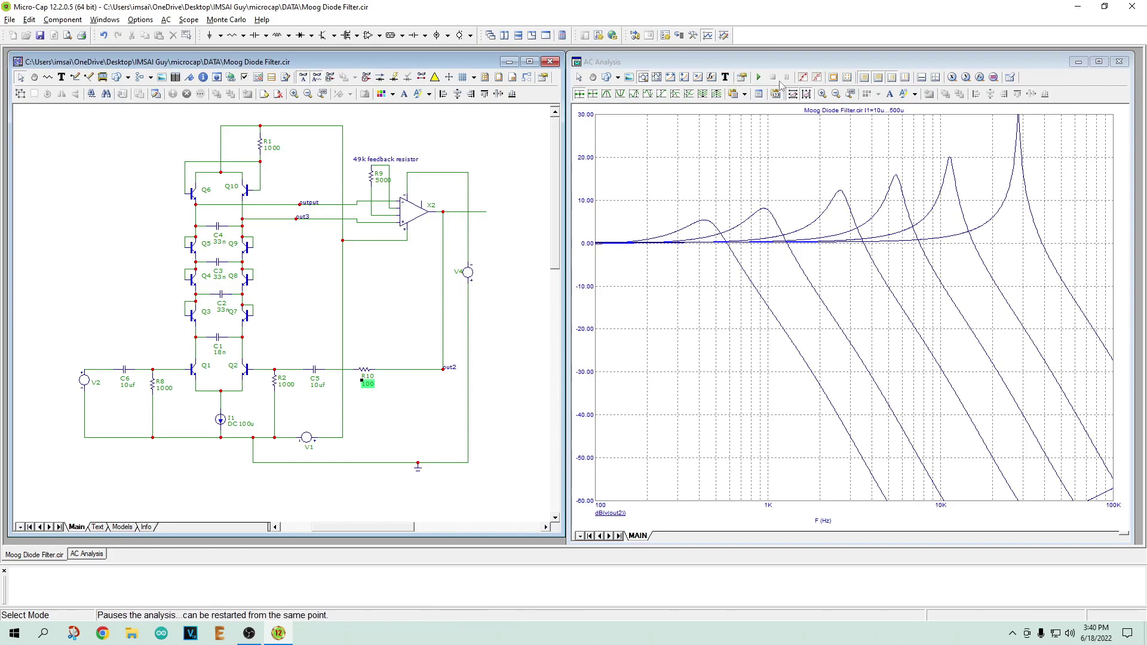
pyautogui.click(759, 78)
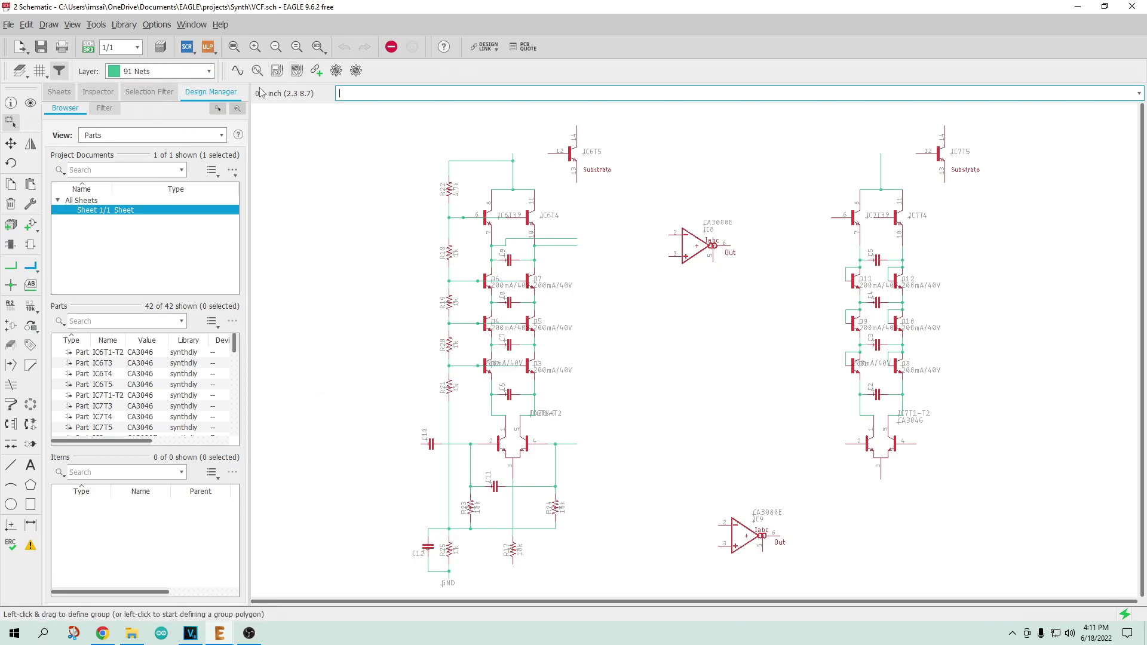
# Step: Glance at the VCF board layout, then return to the VCF.sch schematic with its CA3046 and CA3080 stages
pyautogui.click(89, 47)
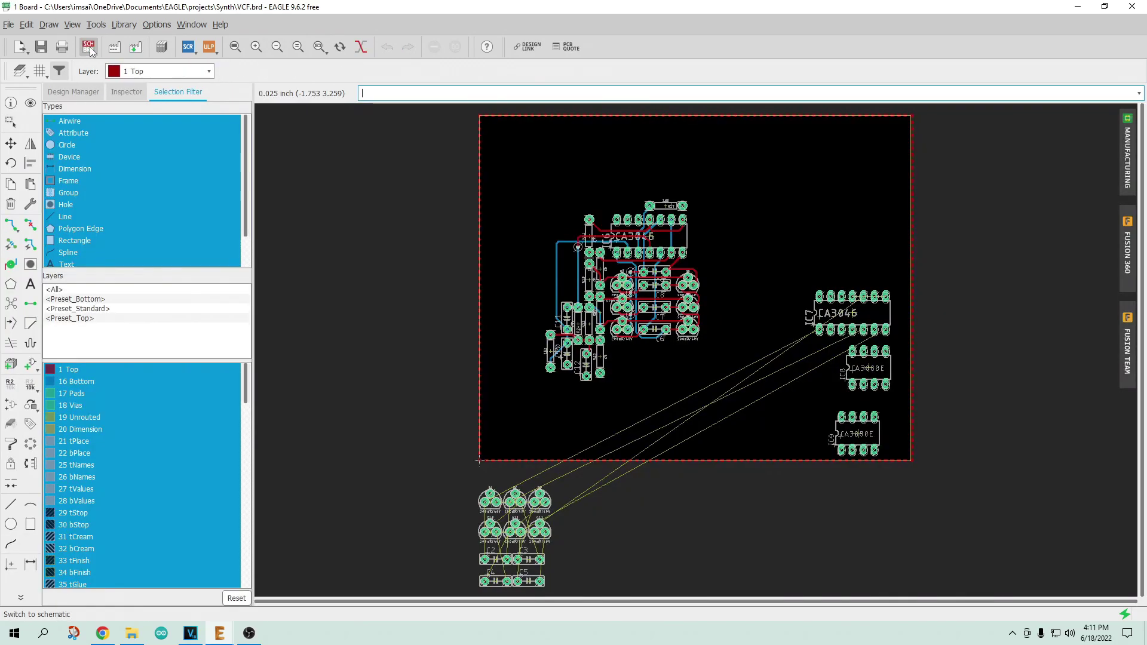
pyautogui.scroll(2, 628, 134)
pyautogui.scroll(2, 635, 261)
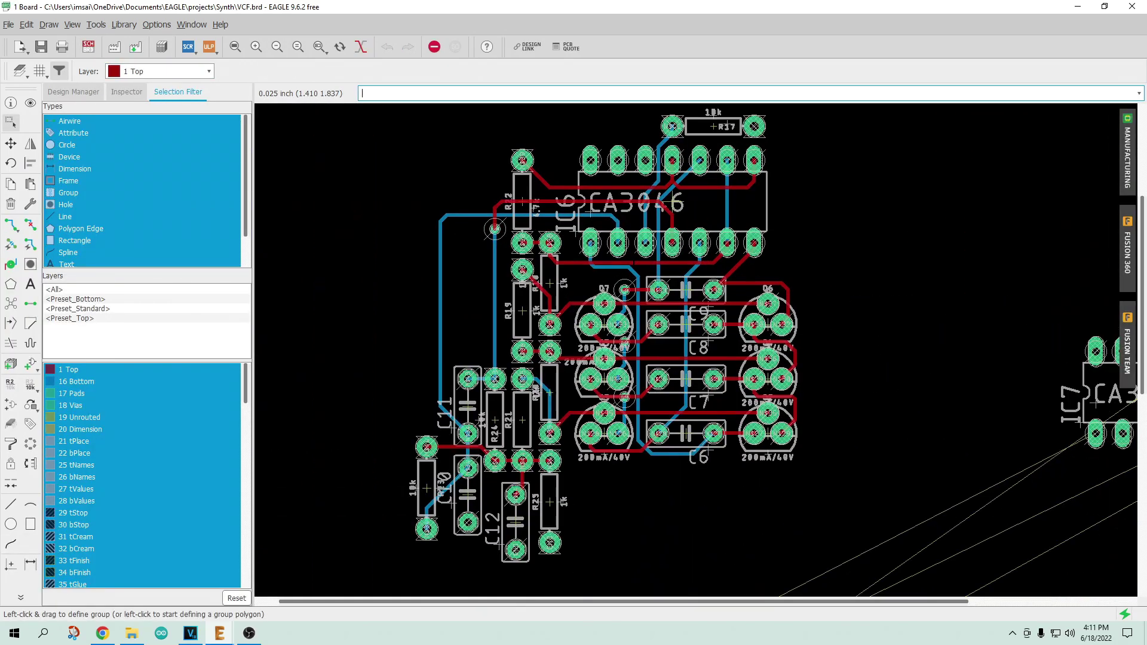
pyautogui.scroll(-1, 630, 318)
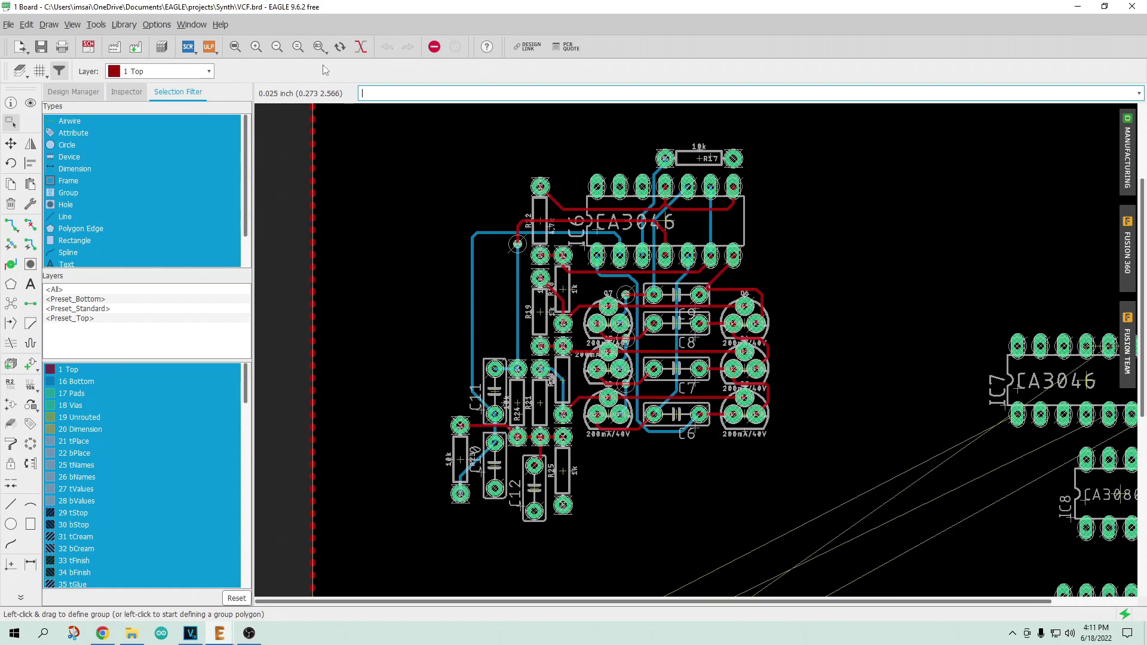
pyautogui.click(89, 47)
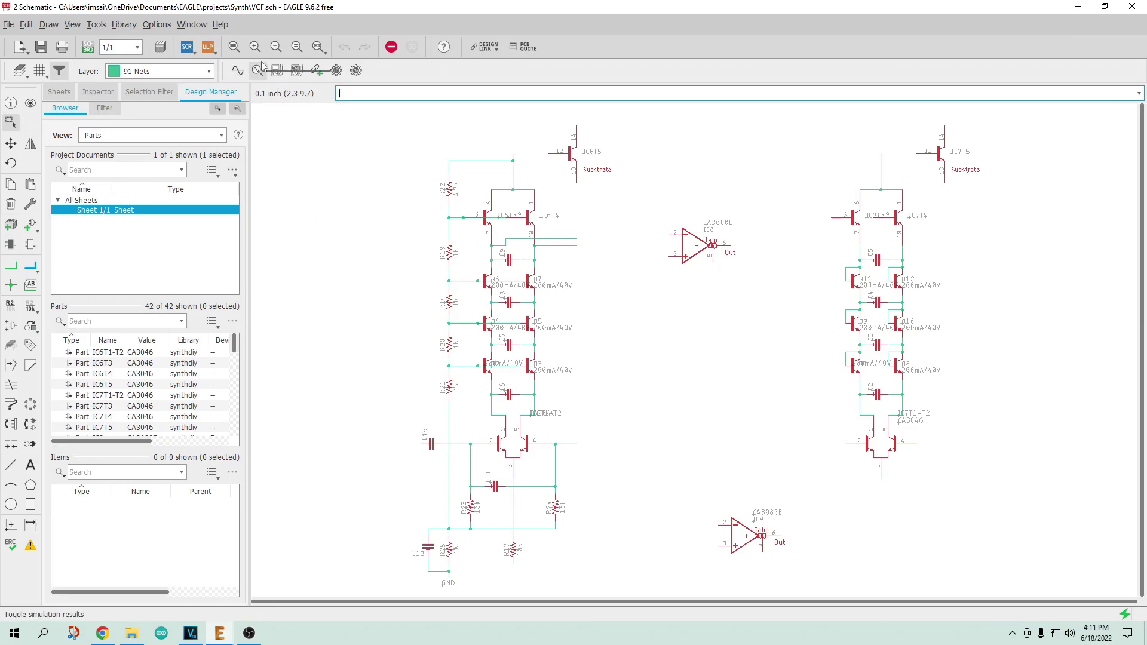
# Step: Switch to VCF.brd, zoom out, and group the transistors and capacitors below the board outline
pyautogui.click(87, 47)
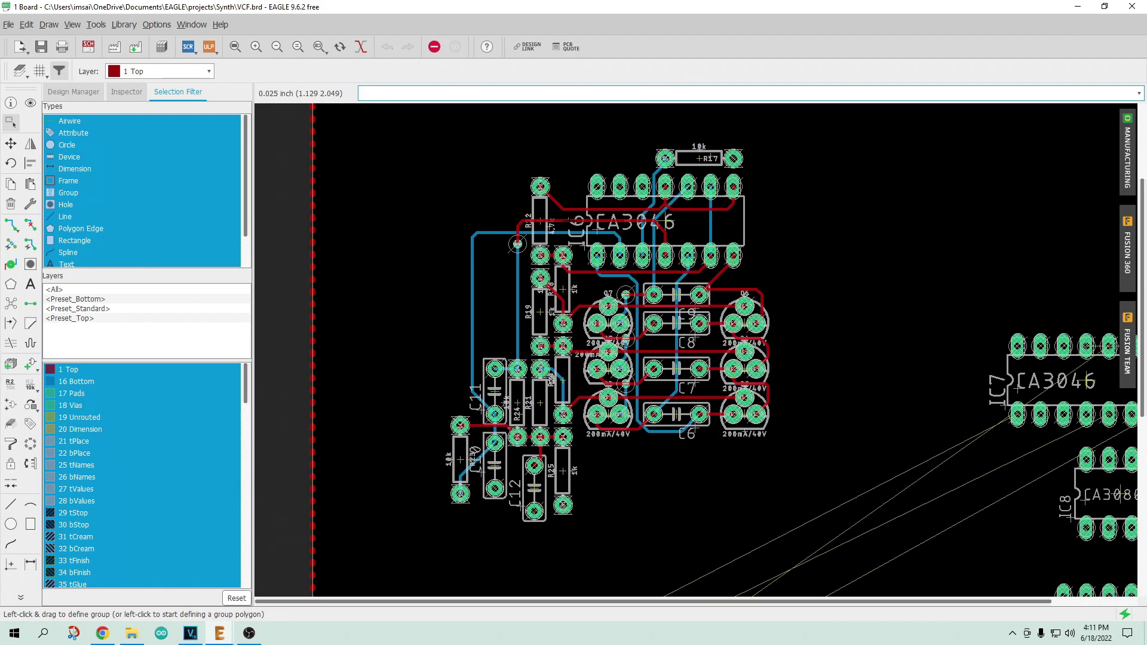
pyautogui.scroll(-3, 576, 272)
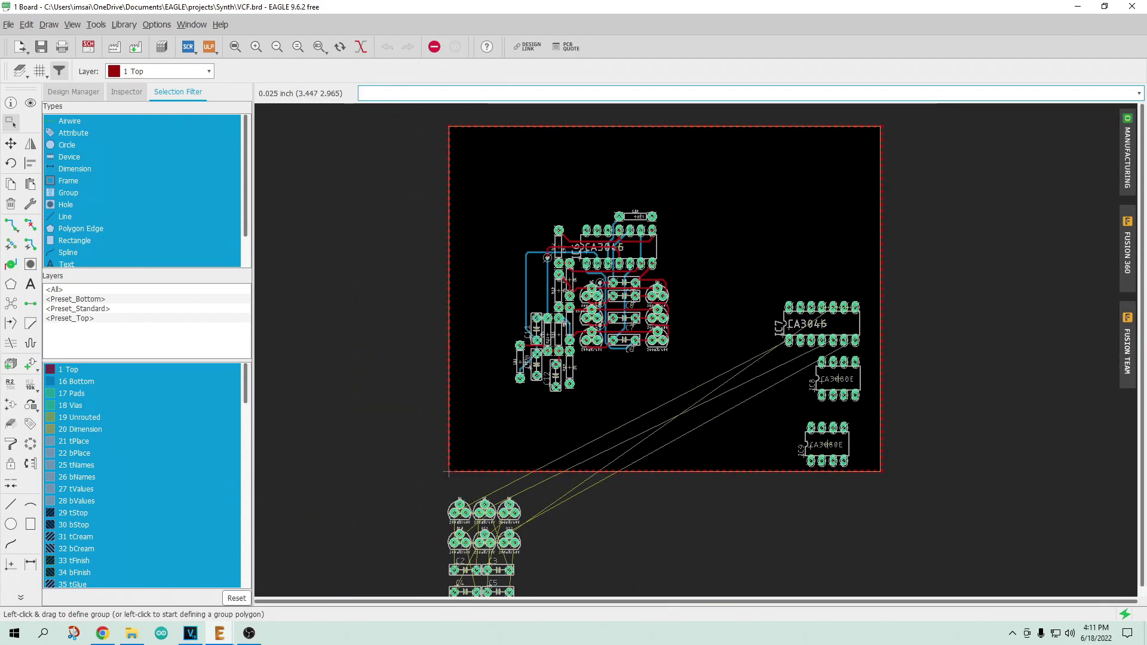
pyautogui.scroll(1, 919, 114)
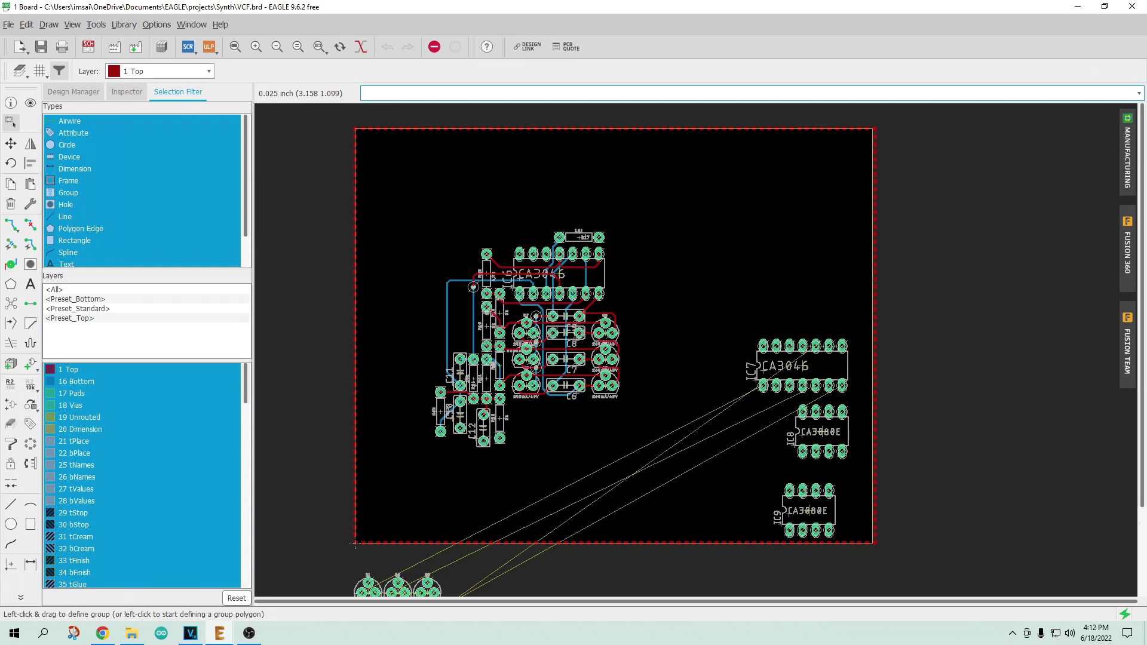
pyautogui.scroll(-1, 758, 364)
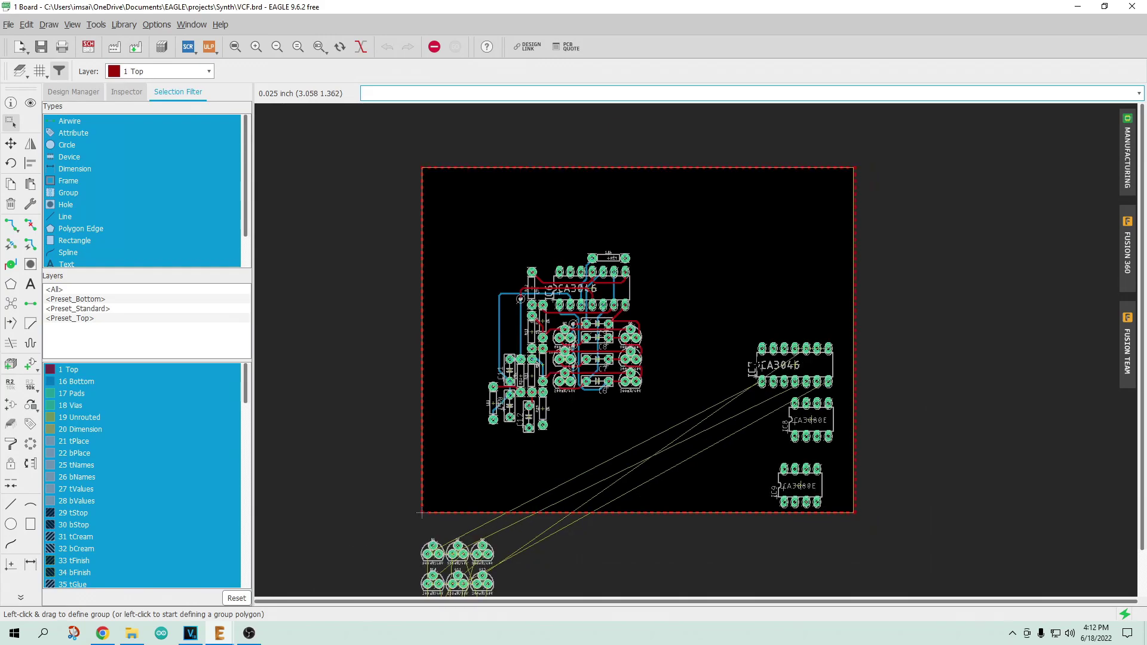
pyautogui.scroll(-1, 755, 357)
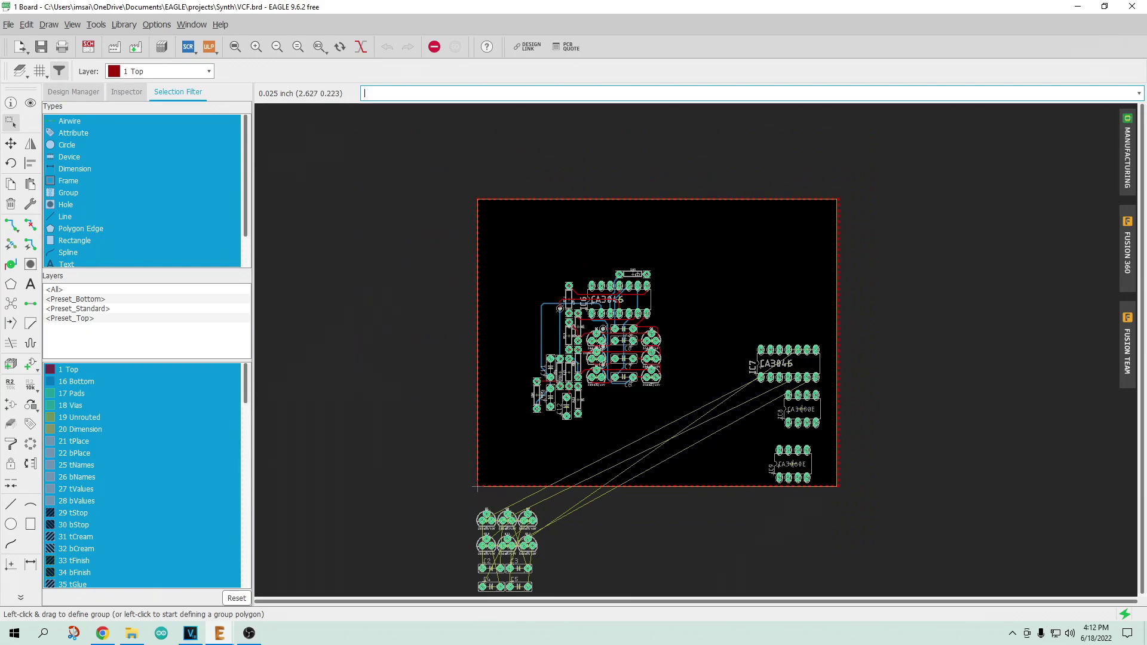
pyautogui.scroll(1, 829, 558)
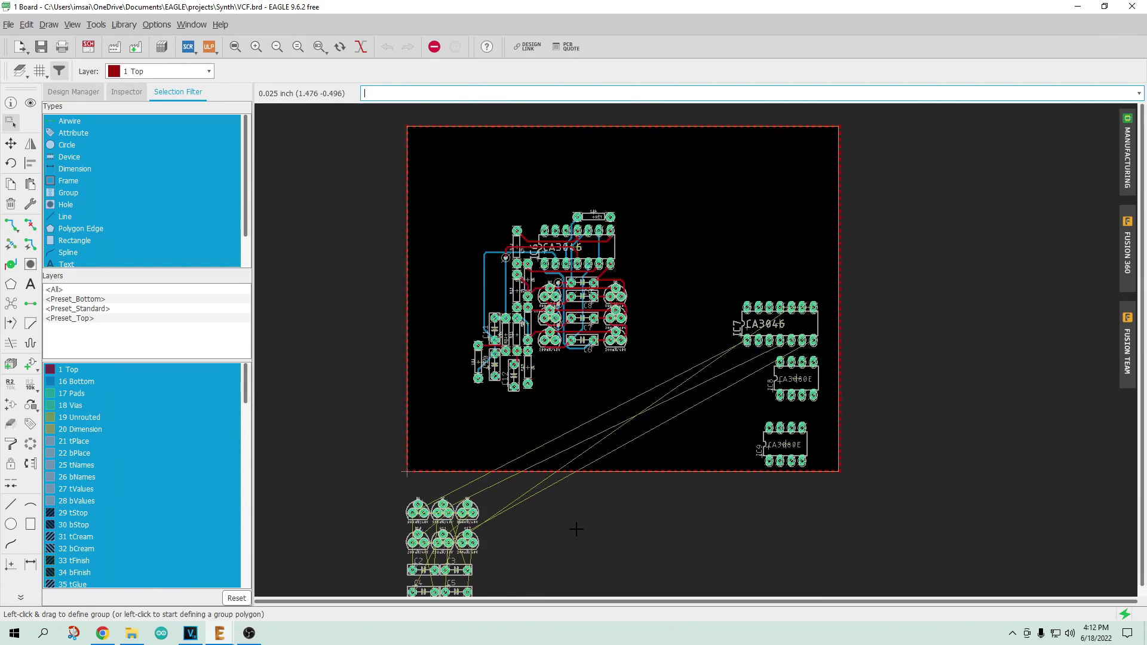
pyautogui.scroll(-1, 617, 523)
pyautogui.scroll(-1, 616, 522)
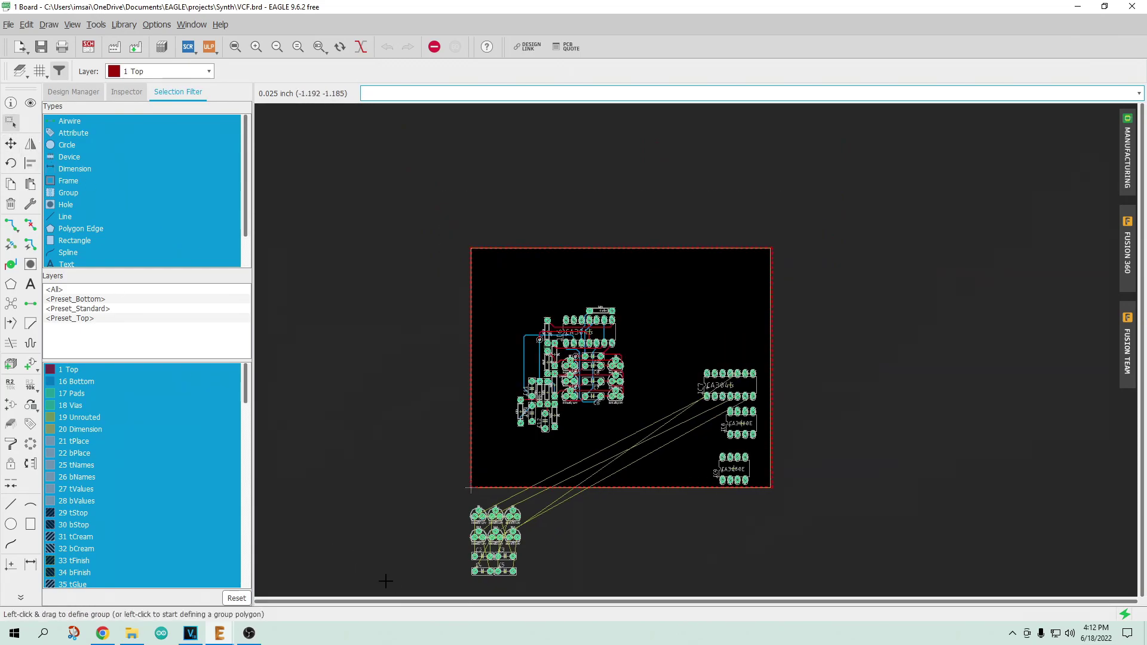
pyautogui.moveTo(460, 502); pyautogui.dragTo(534, 594)
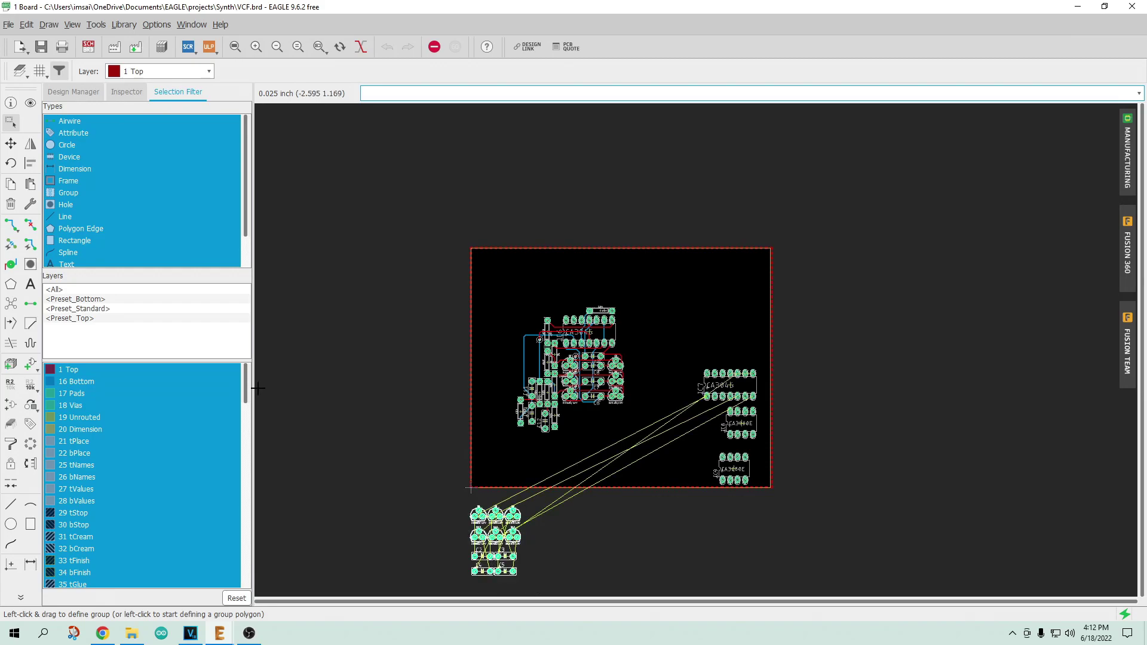
# Step: Move the grouped transistors and capacitors onto the board's upper right, then run Ratsnest to pour copper
pyautogui.click(11, 144)
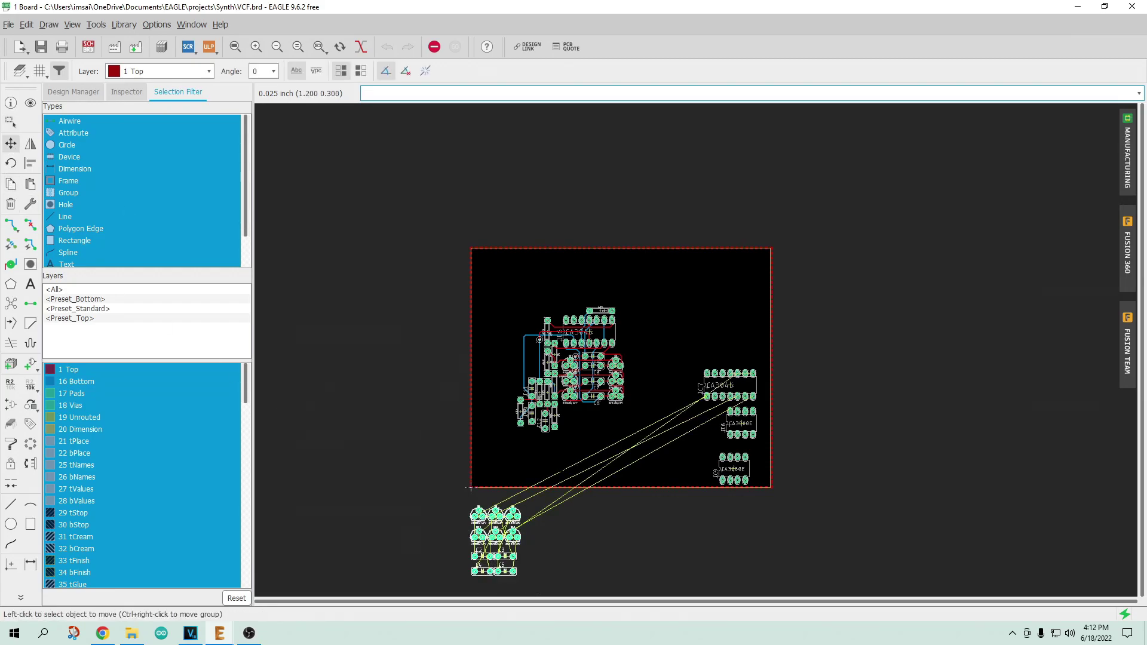
pyautogui.rightClick(572, 539)
pyautogui.click(595, 547)
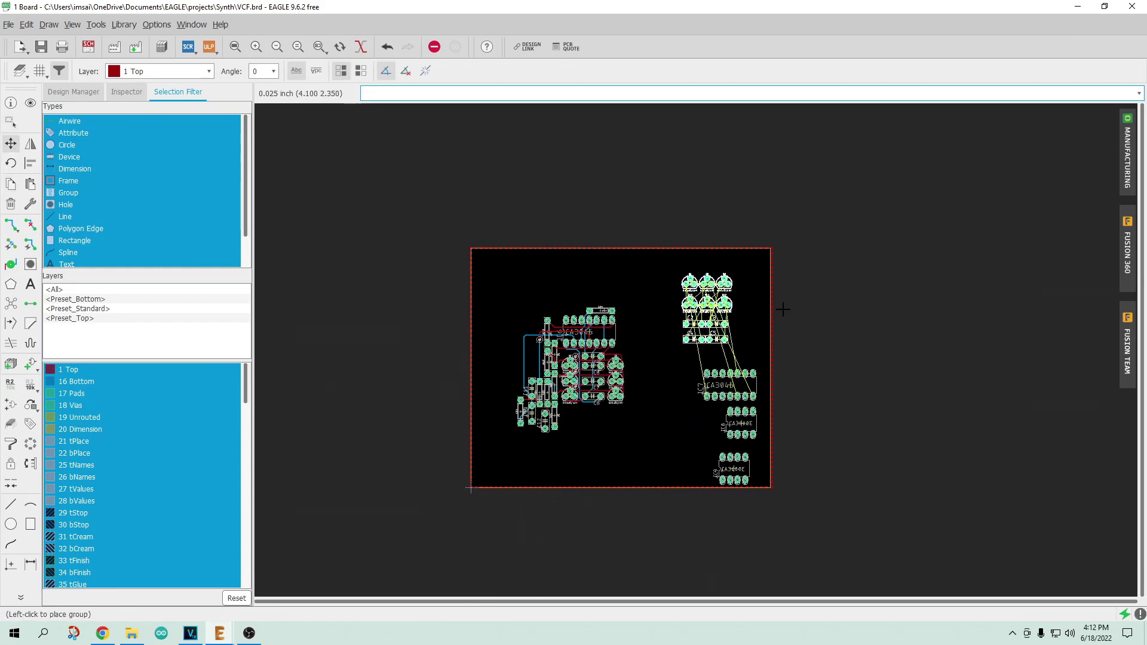
pyautogui.click(800, 321)
pyautogui.scroll(3, 759, 482)
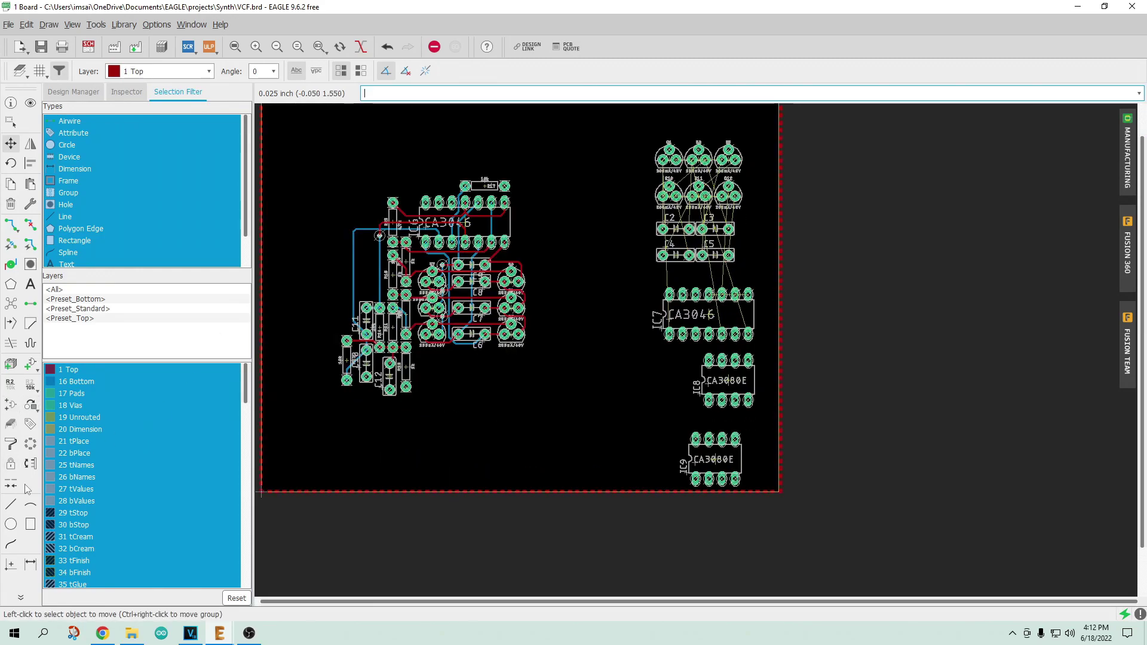
pyautogui.click(11, 303)
pyautogui.scroll(3, 328, 191)
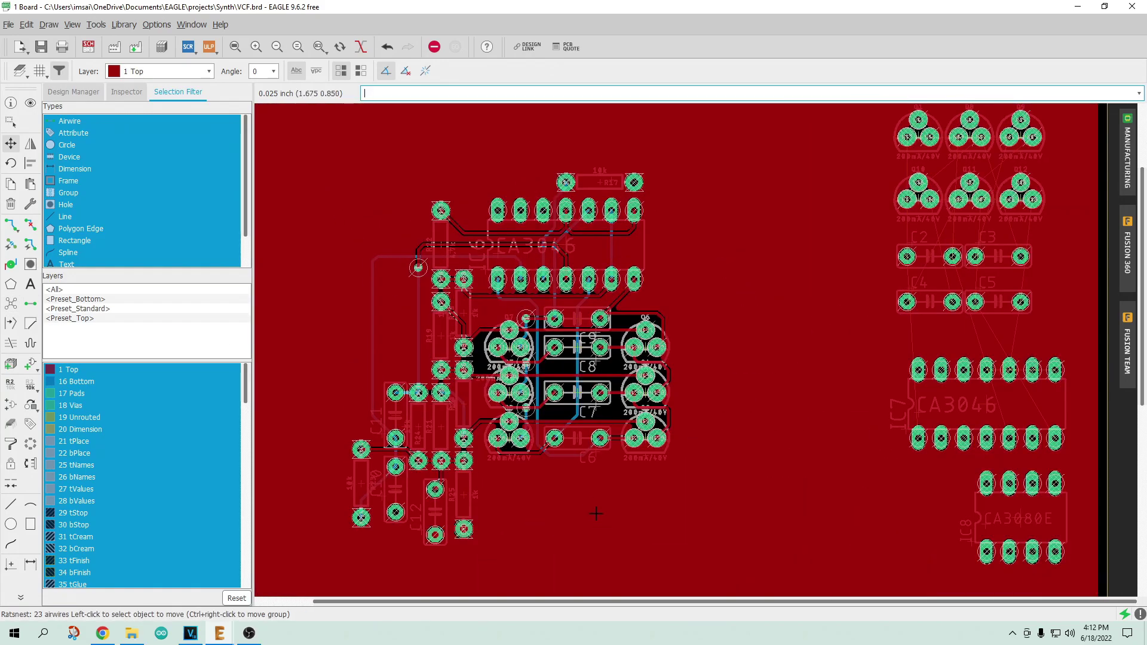
pyautogui.scroll(-4, 588, 499)
pyautogui.scroll(-2, 501, 366)
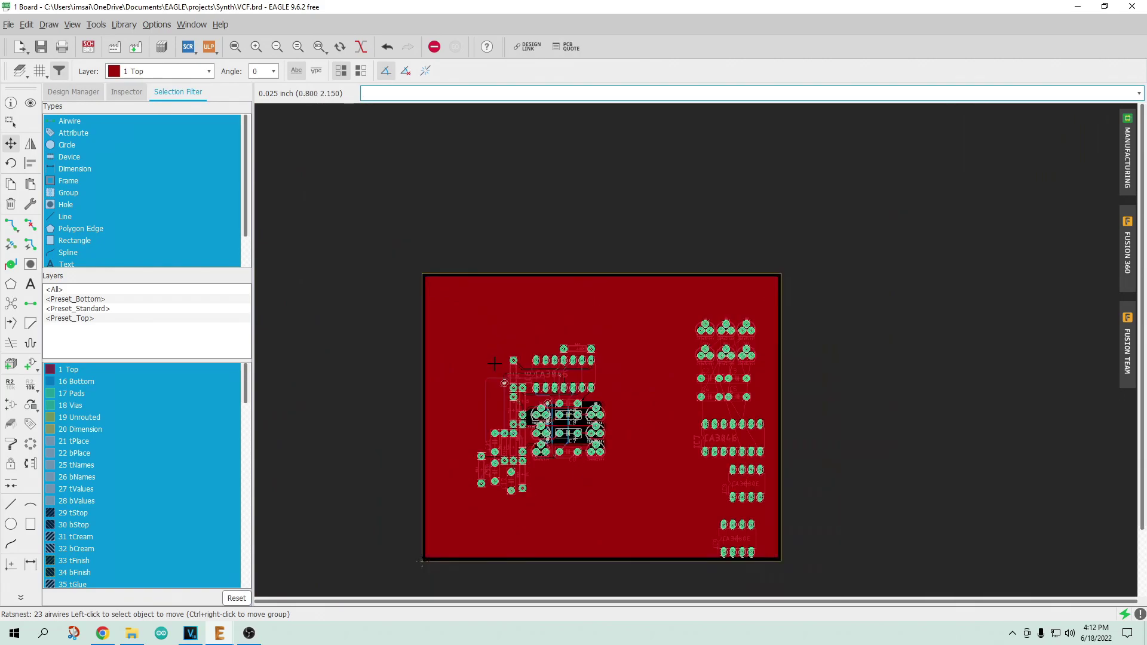
pyautogui.scroll(2, 595, 538)
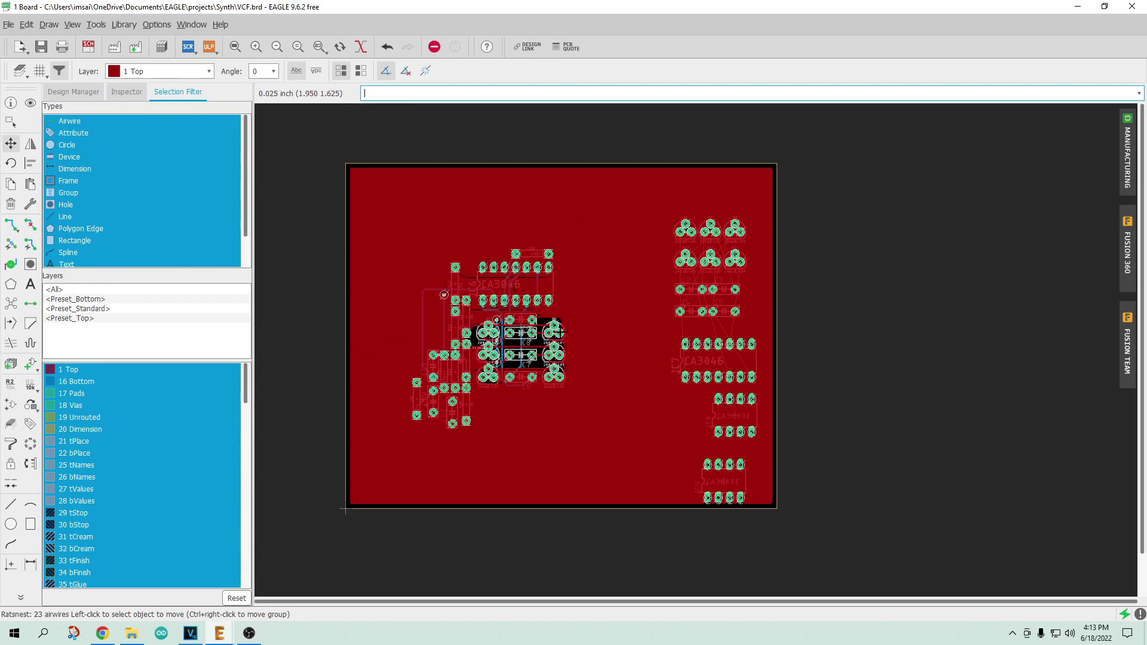
pyautogui.scroll(2, 523, 348)
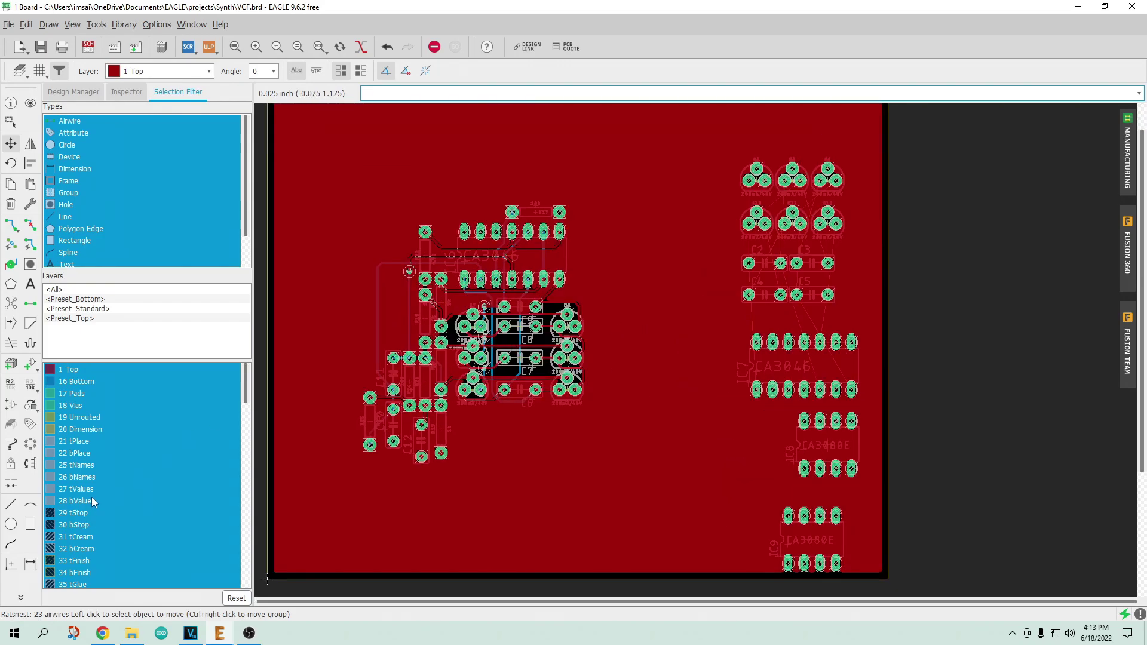
pyautogui.press('Escape')
# Step: Zoom in and back out to inspect the whole unfilled VCF board with its traces and airwires
pyautogui.scroll(2, 322, 311)
pyautogui.scroll(1, 339, 320)
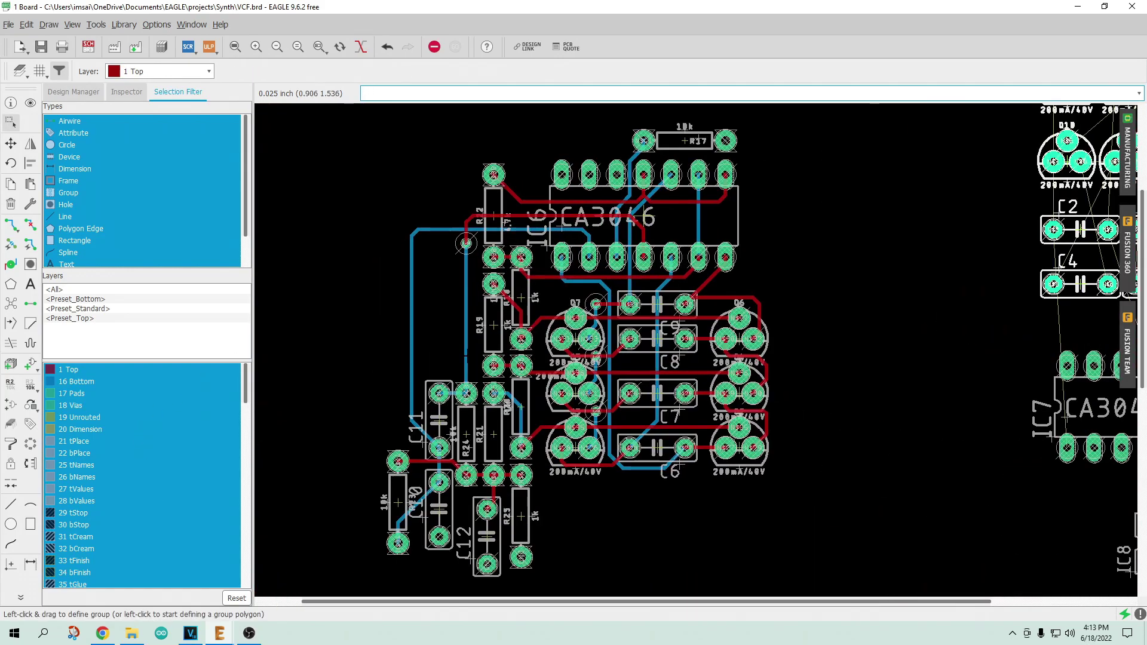
pyautogui.scroll(-2, 616, 375)
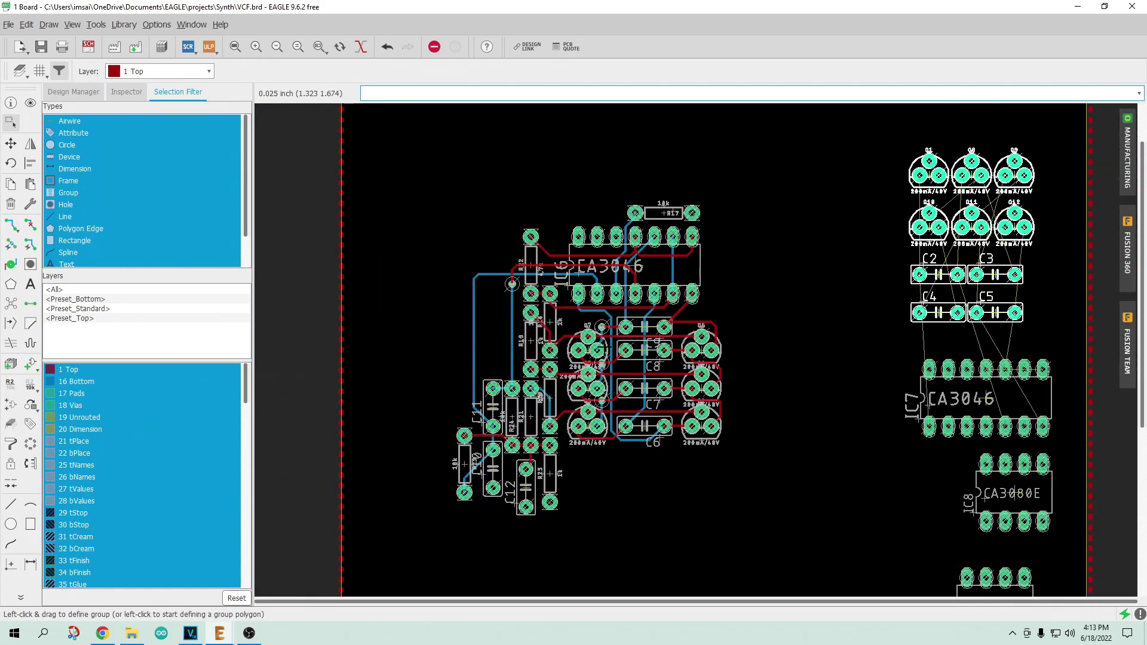
pyautogui.scroll(-1, 633, 369)
pyautogui.scroll(-1, 633, 369)
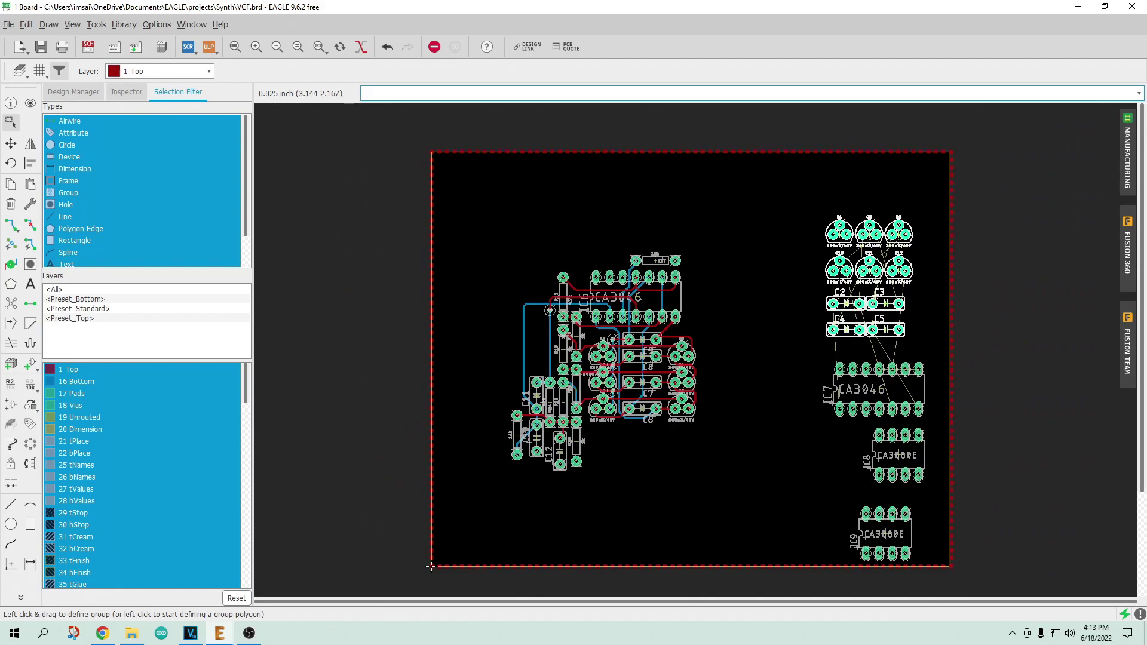